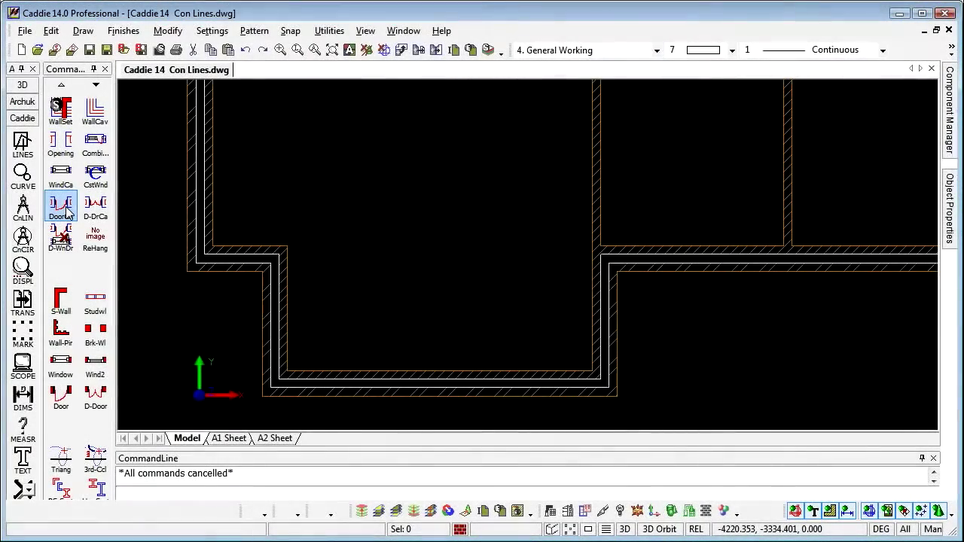
Start a door for the cavity wall and set its width to 900.
{"action": "left_click", "coordinate": [66, 212]}
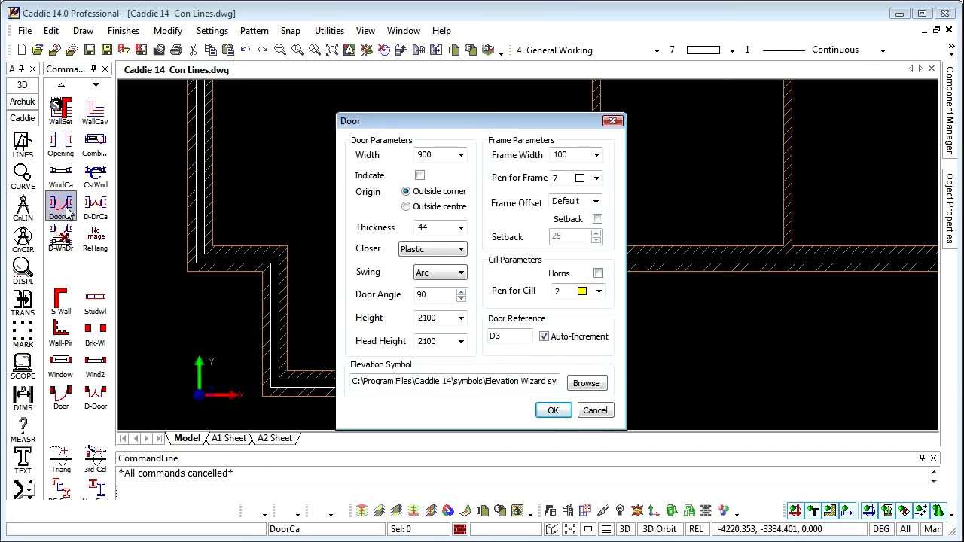
{"action": "double_click", "coordinate": [449, 154]}
{"action": "type", "text": "90"}
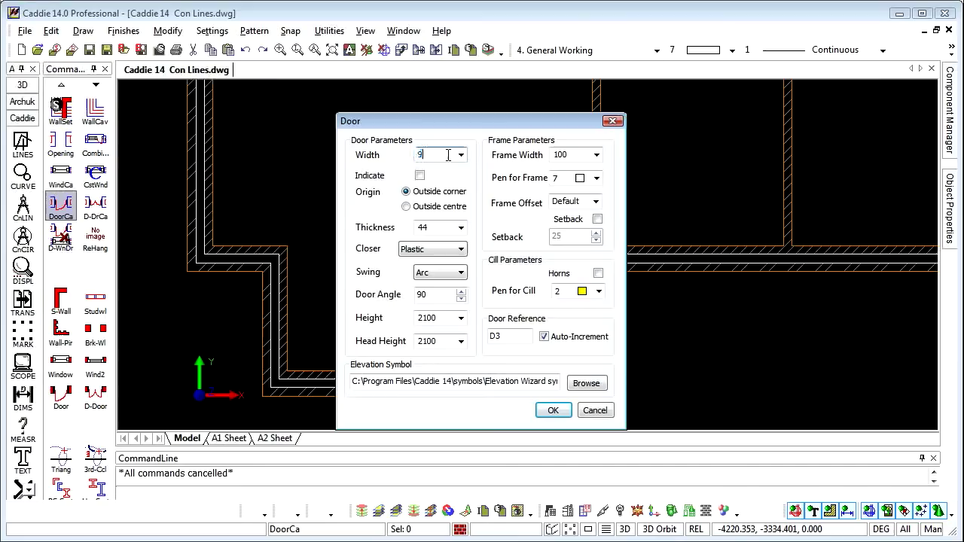
{"action": "type", "text": "0"}
{"action": "left_click", "coordinate": [461, 154]}
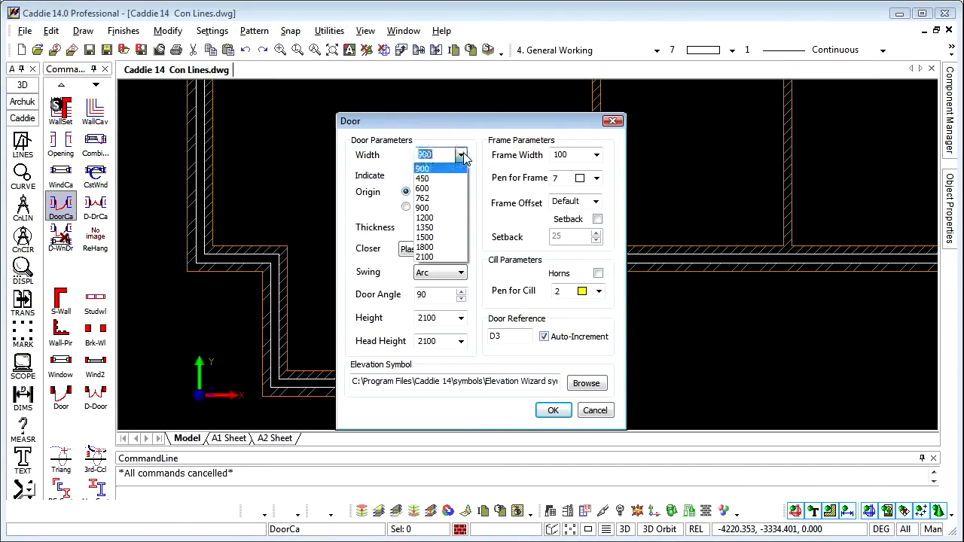
{"action": "left_click", "coordinate": [461, 154]}
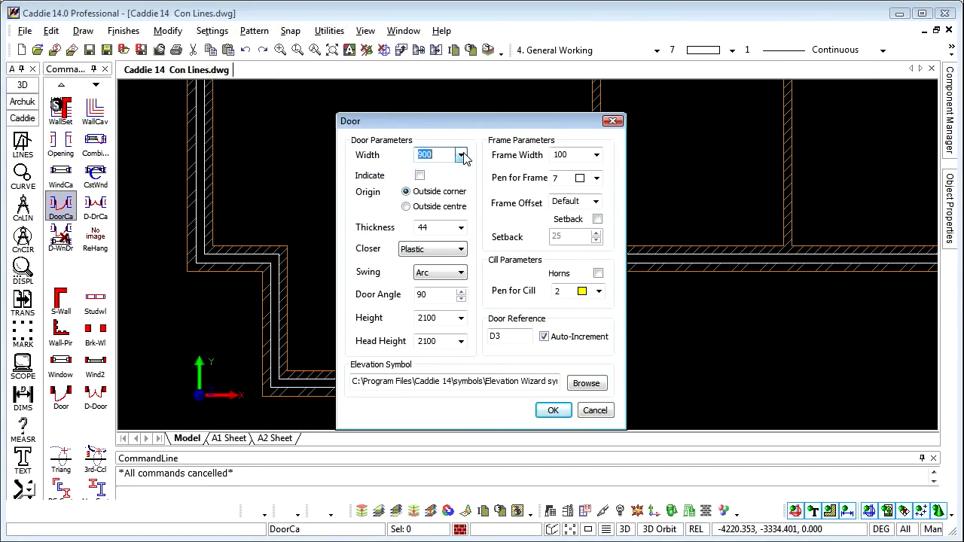
Examine the closer and swing options for the door, keeping Plastic and Arc.
{"action": "left_click", "coordinate": [461, 251]}
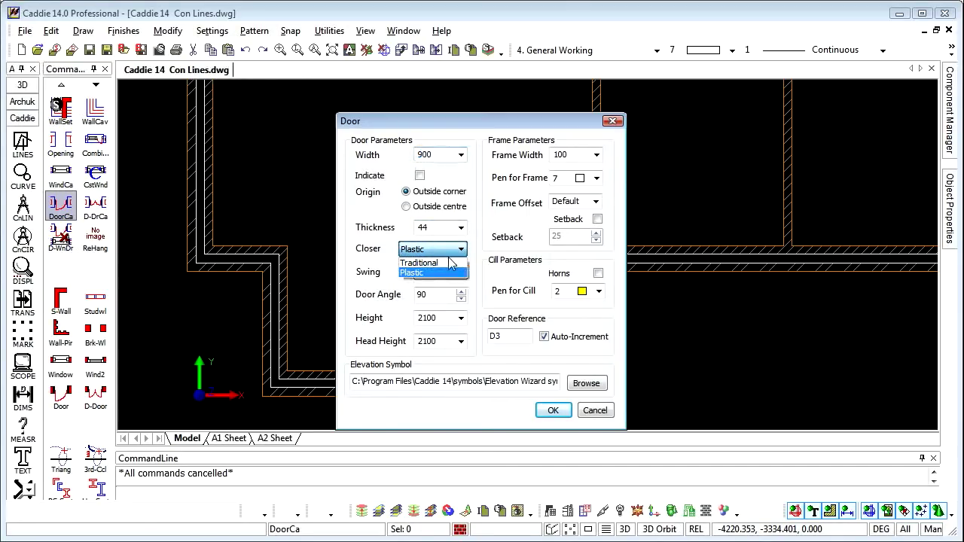
{"action": "left_click", "coordinate": [460, 250]}
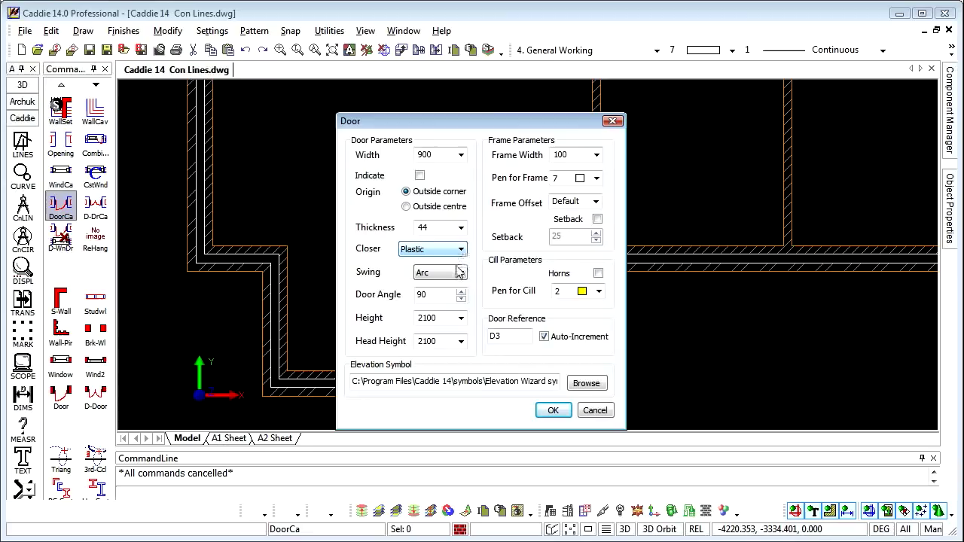
{"action": "left_click", "coordinate": [460, 272]}
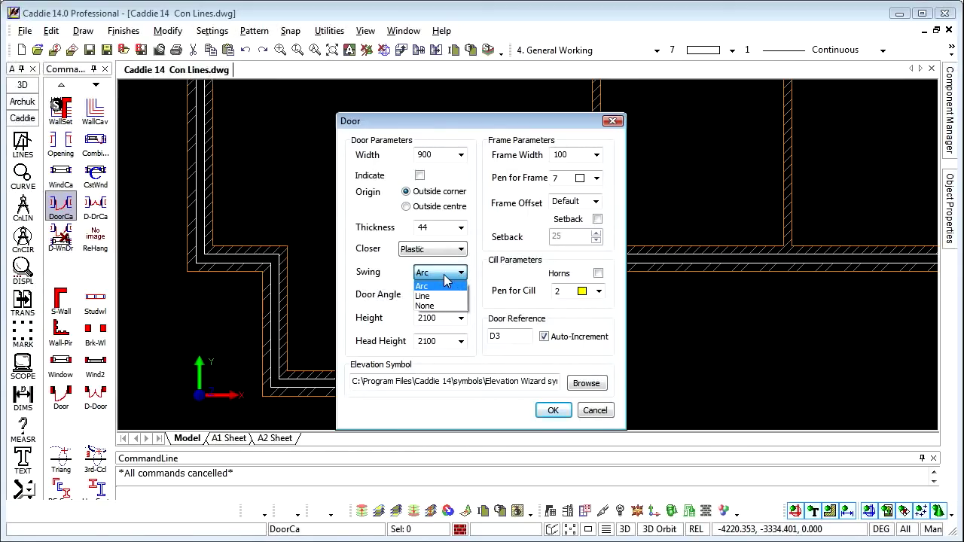
{"action": "left_click", "coordinate": [443, 277]}
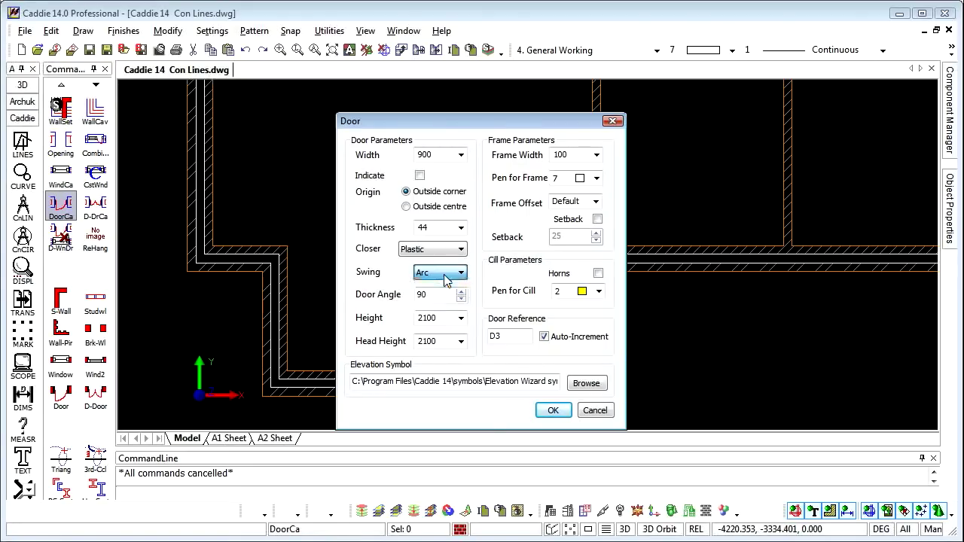
Examine the door's frame width, frame offset, setback and cill horns options, keeping frame width 100 and offset Default.
{"action": "left_click", "coordinate": [596, 155]}
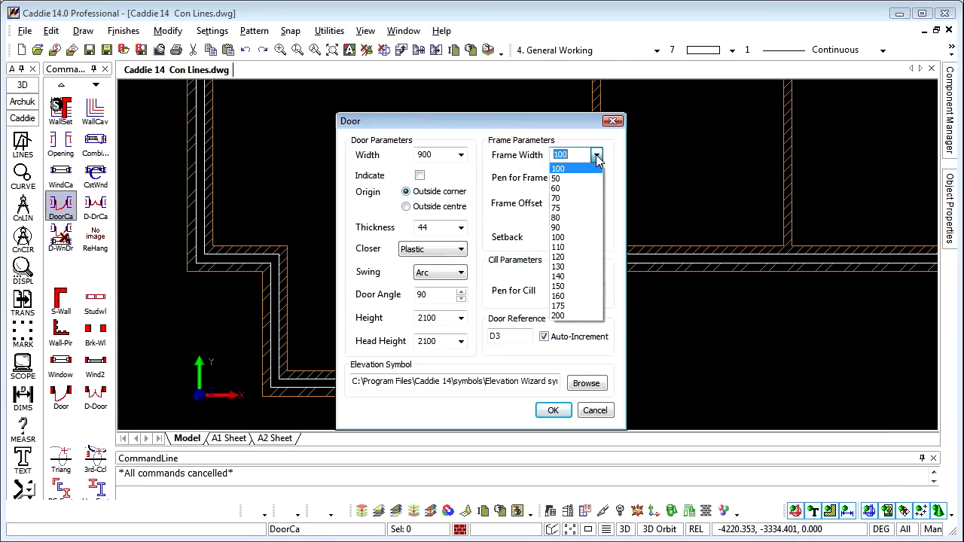
{"action": "left_click", "coordinate": [596, 156]}
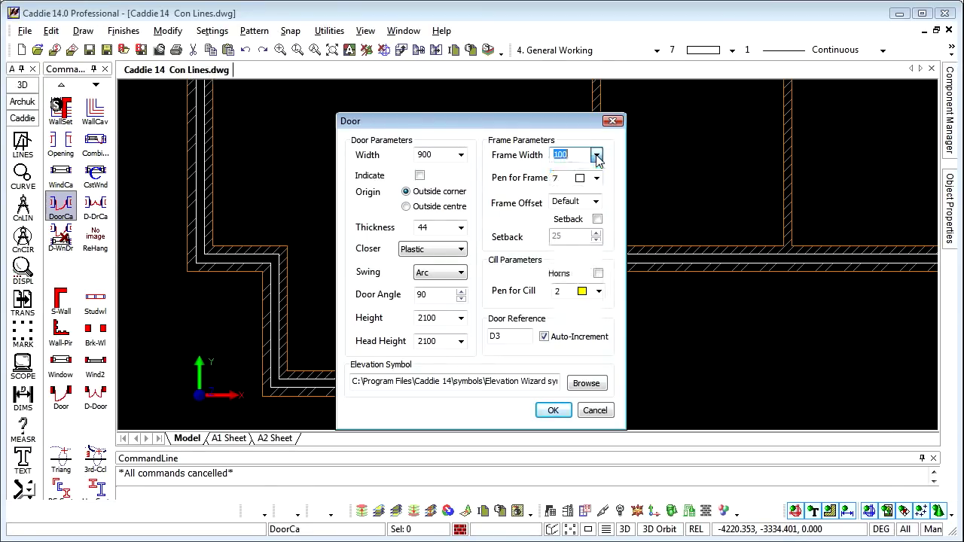
{"action": "left_click", "coordinate": [596, 203]}
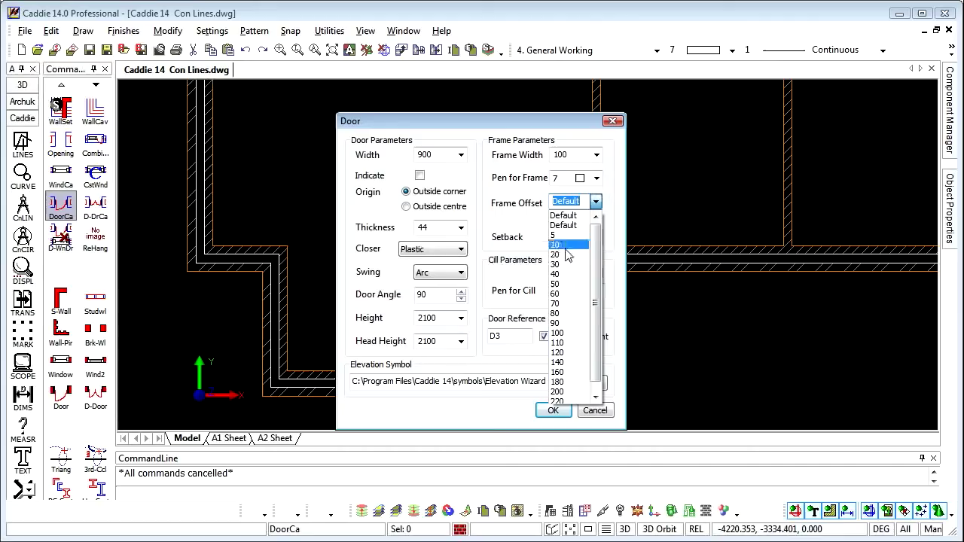
{"action": "left_click", "coordinate": [583, 226]}
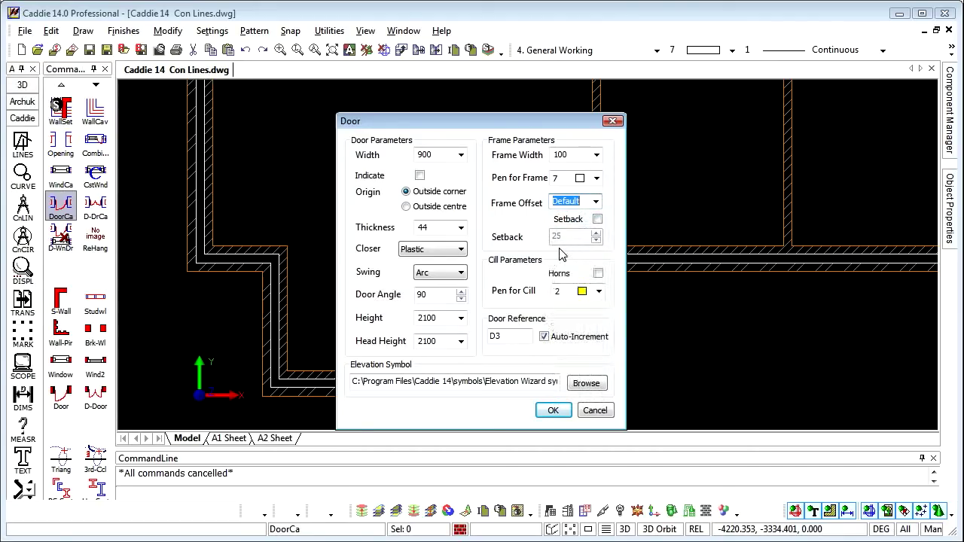
{"action": "left_click", "coordinate": [597, 220]}
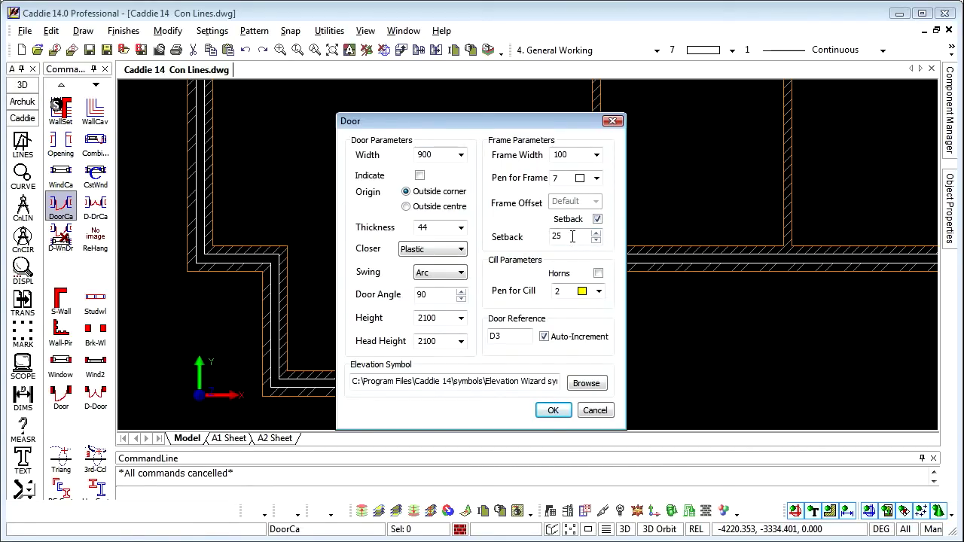
{"action": "left_click", "coordinate": [598, 221]}
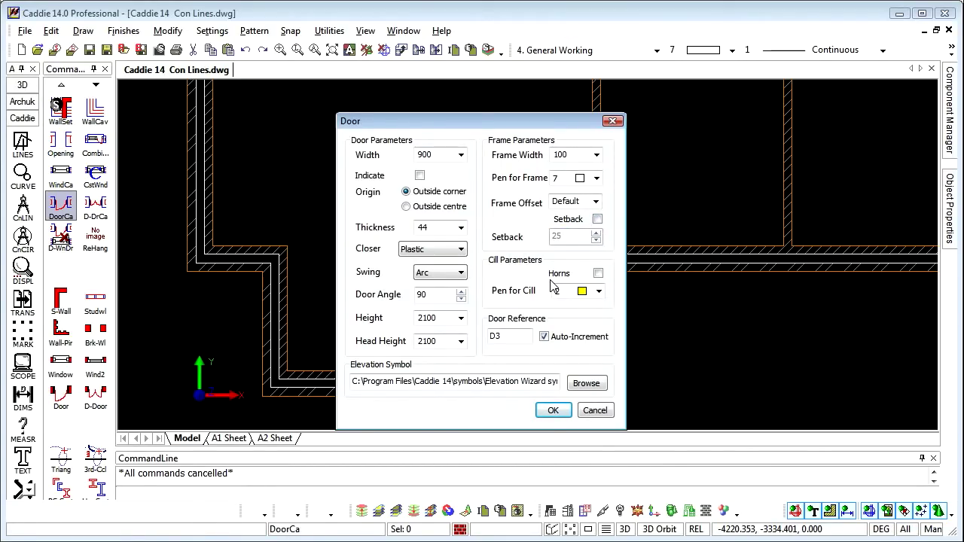
{"action": "left_click", "coordinate": [598, 273]}
{"action": "left_click", "coordinate": [598, 274]}
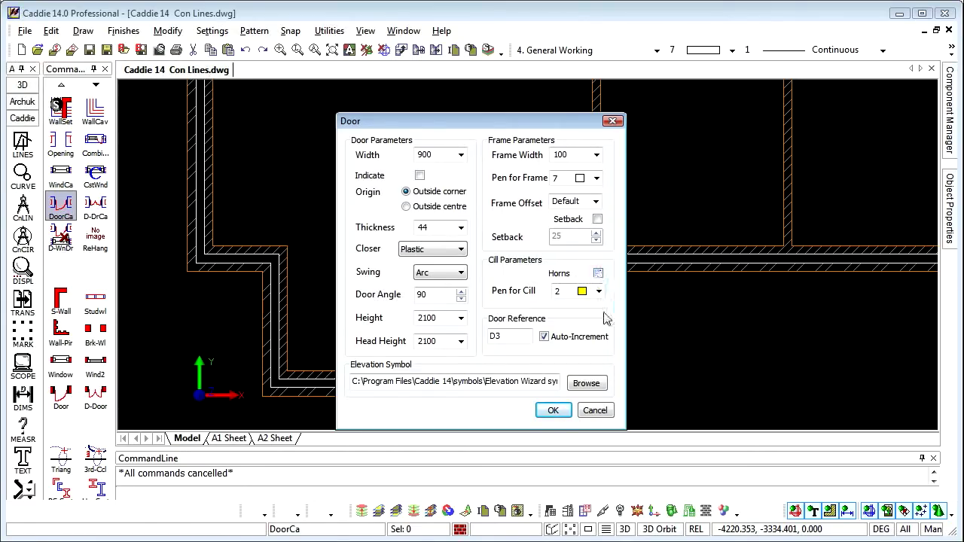
Set the door reference to D1, choose Door 29 Balm.dwg as the elevation symbol, and accept the door settings.
{"action": "double_click", "coordinate": [510, 333]}
{"action": "type", "text": "D1"}
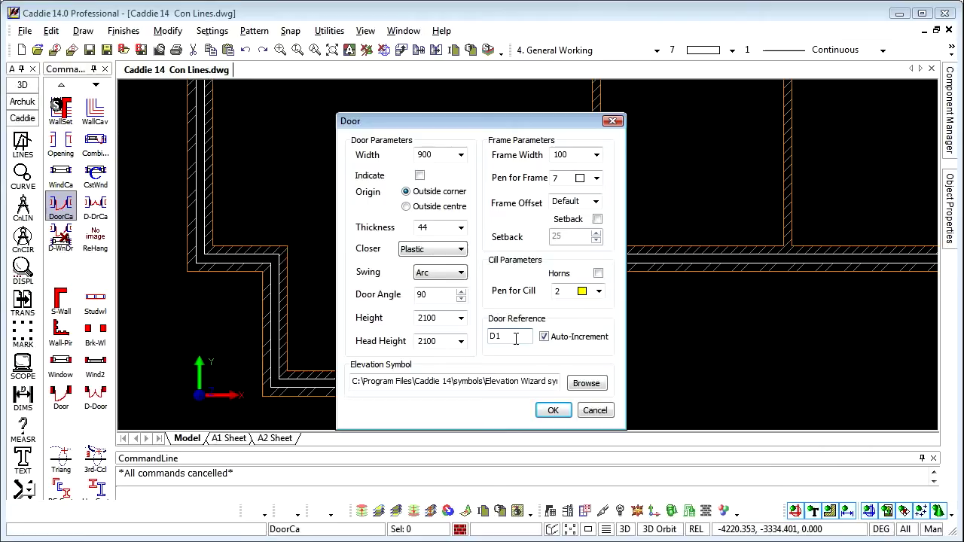
{"action": "left_click", "coordinate": [587, 384]}
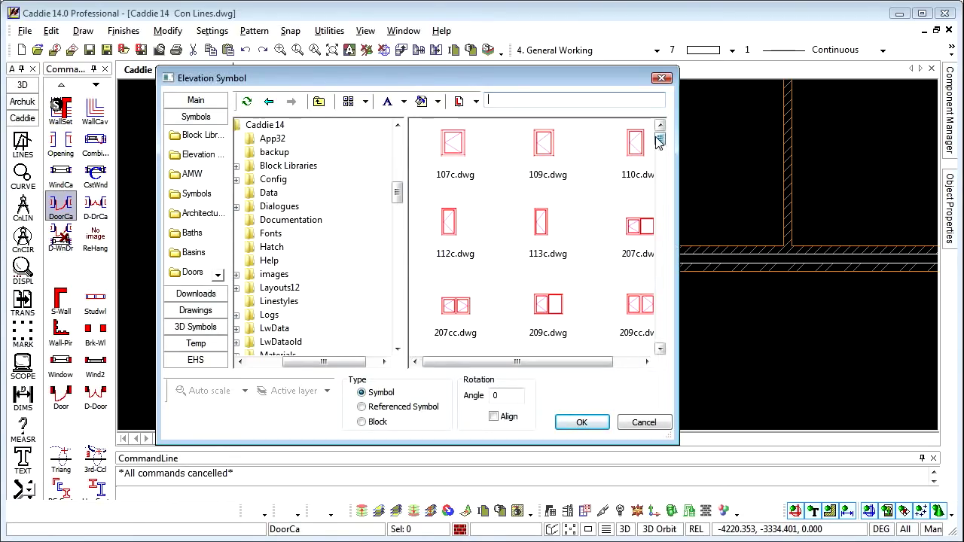
{"action": "left_click_drag", "start_coordinate": [660, 138], "coordinate": [663, 274]}
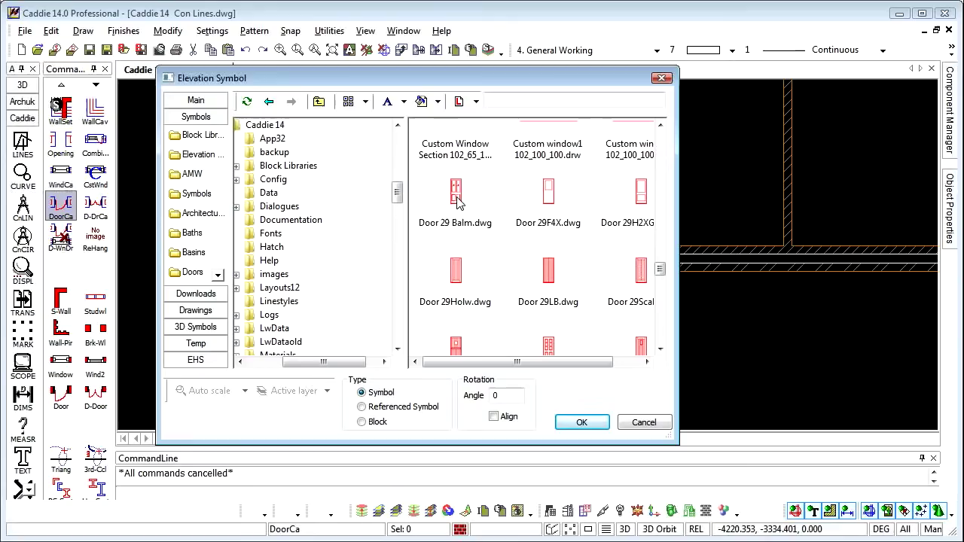
{"action": "left_click", "coordinate": [456, 199]}
{"action": "left_click", "coordinate": [582, 420]}
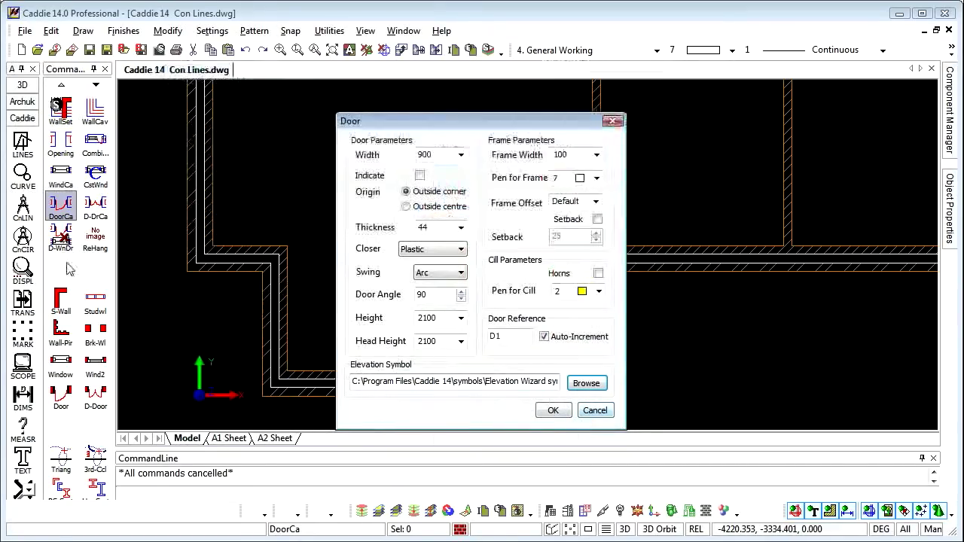
{"action": "left_click", "coordinate": [553, 411]}
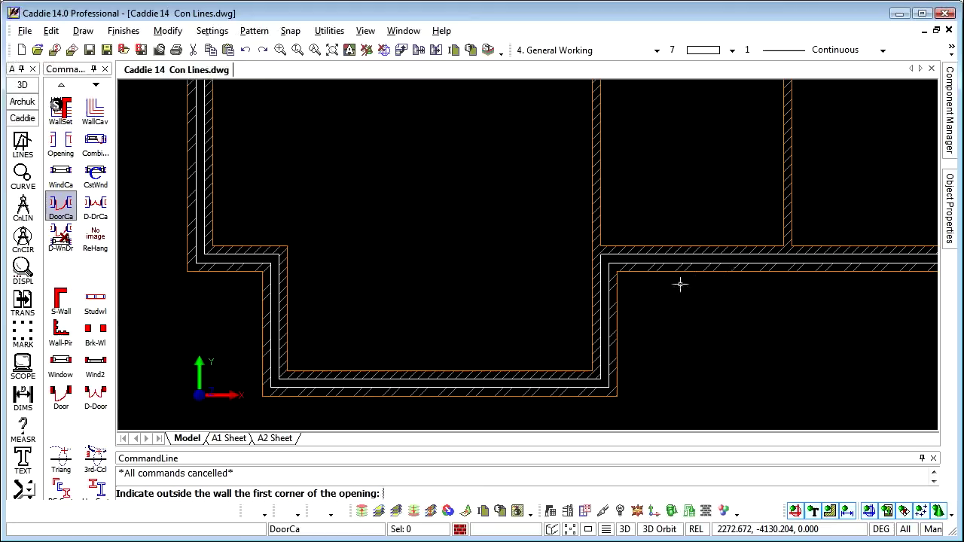
Place the door in the horizontal outer wall just right of the bay, hinged on the left jamb and opening inwards.
{"action": "left_click", "coordinate": [732, 280]}
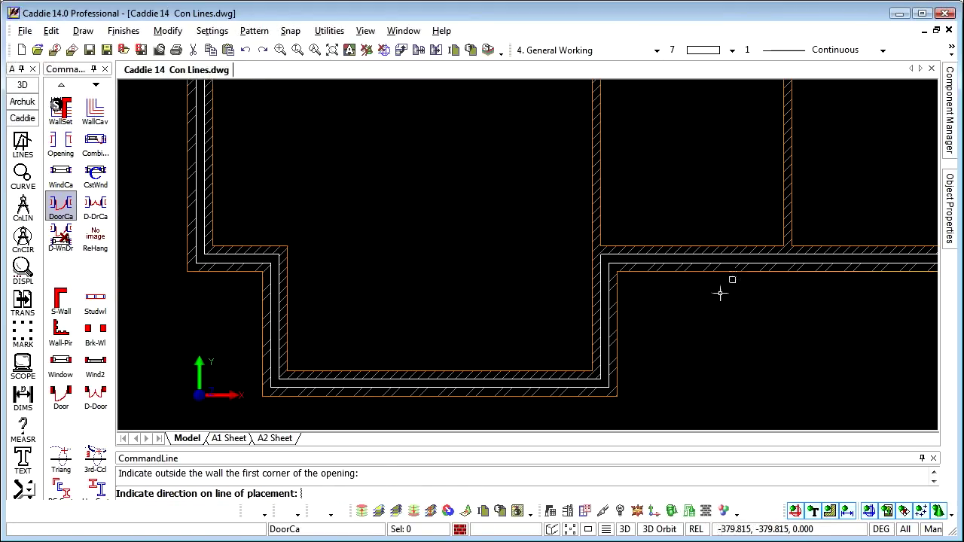
{"action": "left_click", "coordinate": [669, 273]}
{"action": "scroll", "coordinate": [721, 273], "scroll_direction": "up", "scroll_amount": 4}
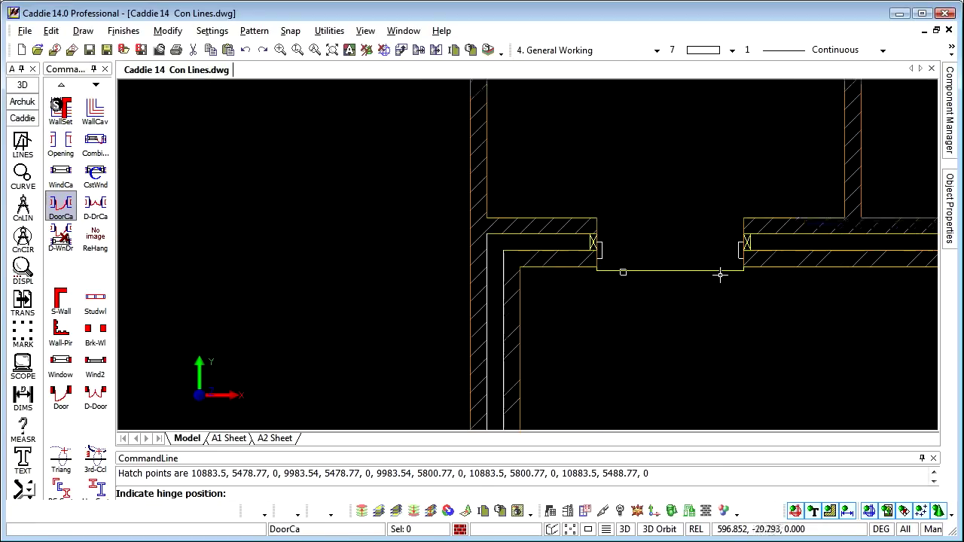
{"action": "middle_click_drag", "start_coordinate": [637, 321], "coordinate": [630, 321]}
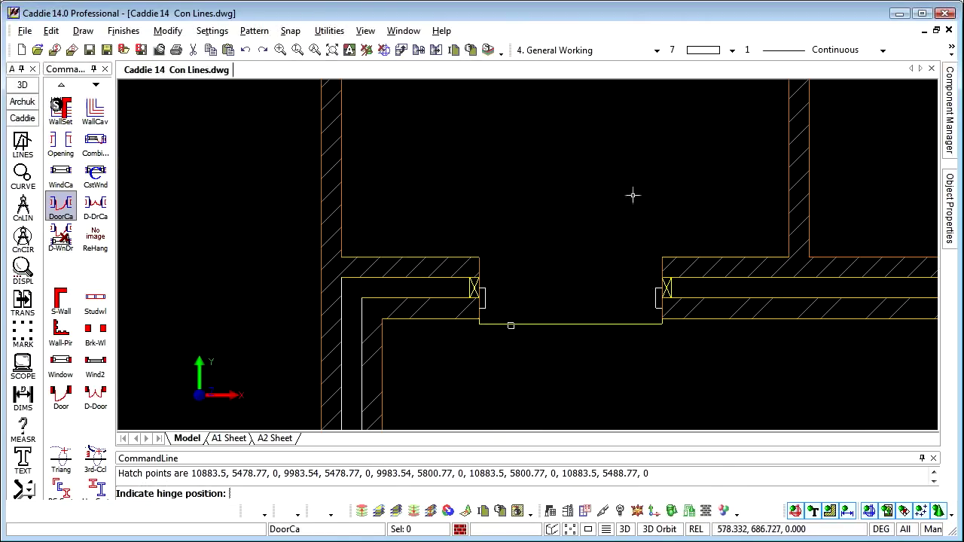
{"action": "left_click", "coordinate": [491, 259]}
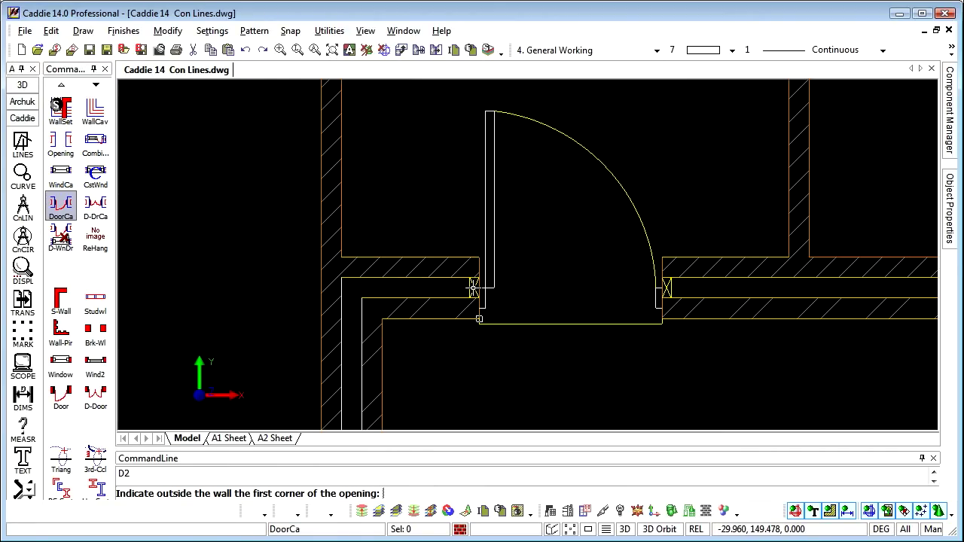
Restart the cavity-wall door with the Indicate option enabled so that its width is picked in the drawing.
{"action": "left_click", "coordinate": [66, 210]}
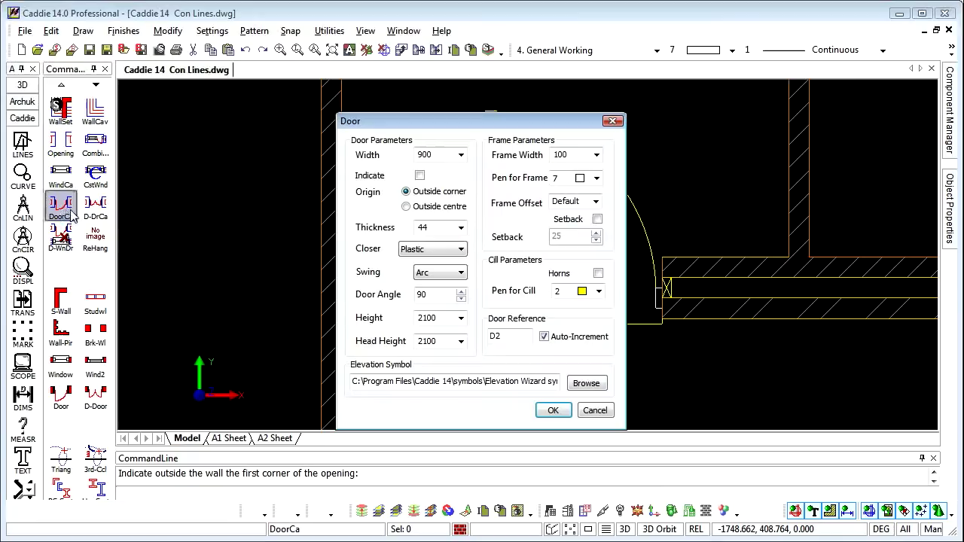
{"action": "mouse_move", "coordinate": [451, 126]}
{"action": "left_mouse_down"}
{"action": "mouse_move", "coordinate": [724, 125]}
{"action": "mouse_move", "coordinate": [781, 108]}
{"action": "left_mouse_up"}
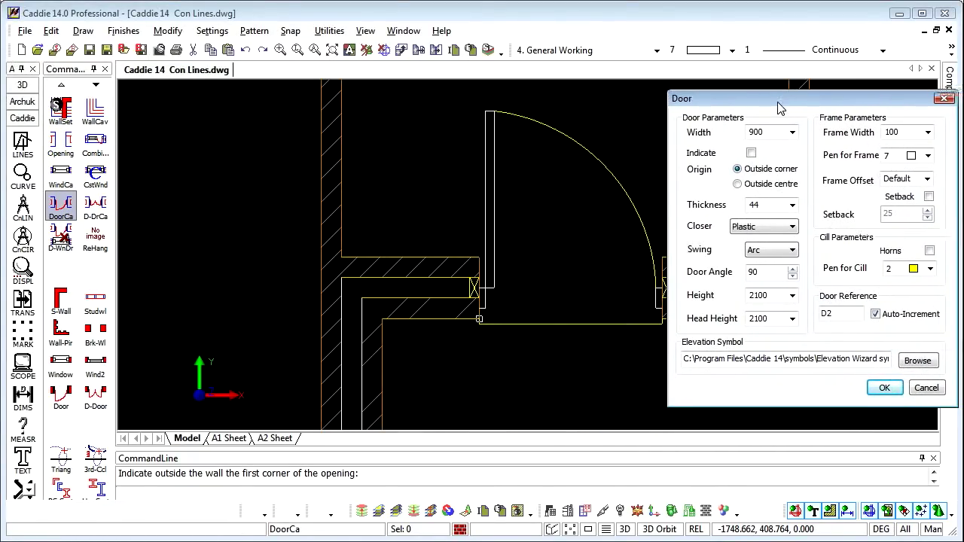
{"action": "left_click", "coordinate": [751, 153]}
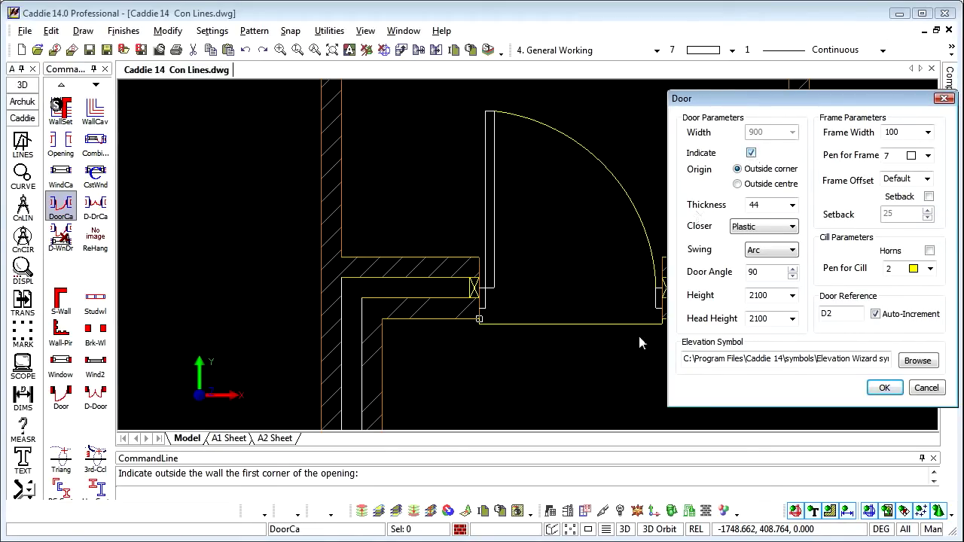
{"action": "left_click", "coordinate": [883, 388]}
Place the door in the left outer wall between the two horizontal construction lines, hinged at the lower jamb and opening inwards.
{"action": "scroll", "coordinate": [454, 209], "scroll_direction": "down", "scroll_amount": 3}
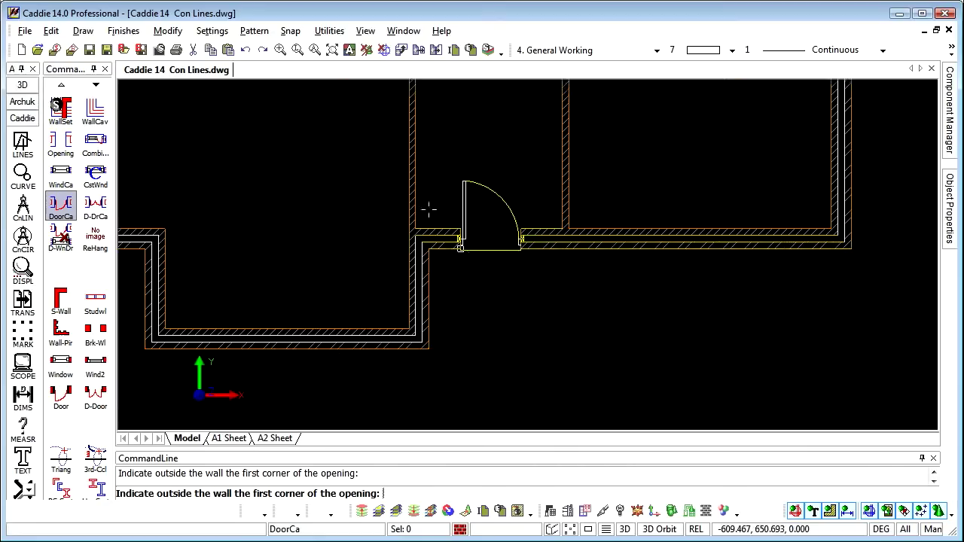
{"action": "scroll", "coordinate": [334, 201], "scroll_direction": "up", "scroll_amount": 5}
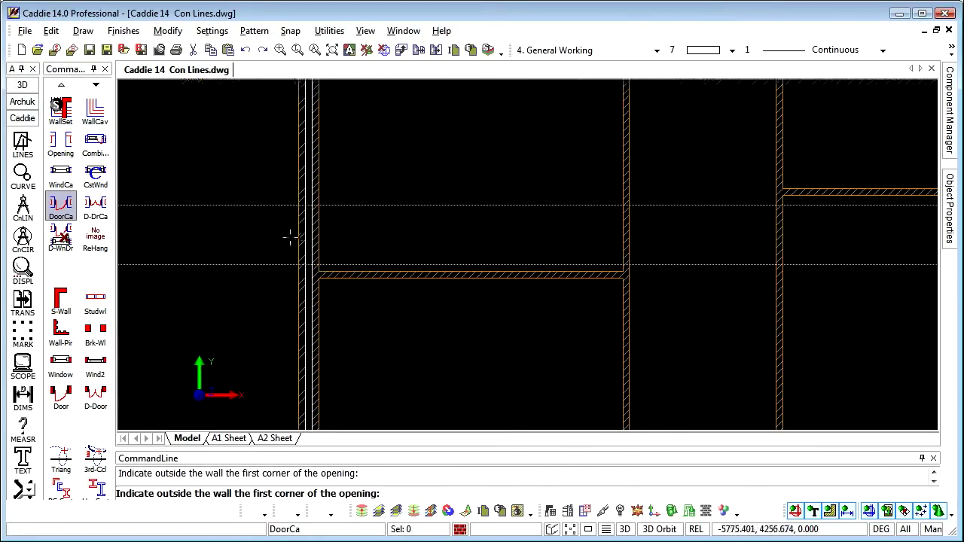
{"action": "left_click", "coordinate": [302, 281]}
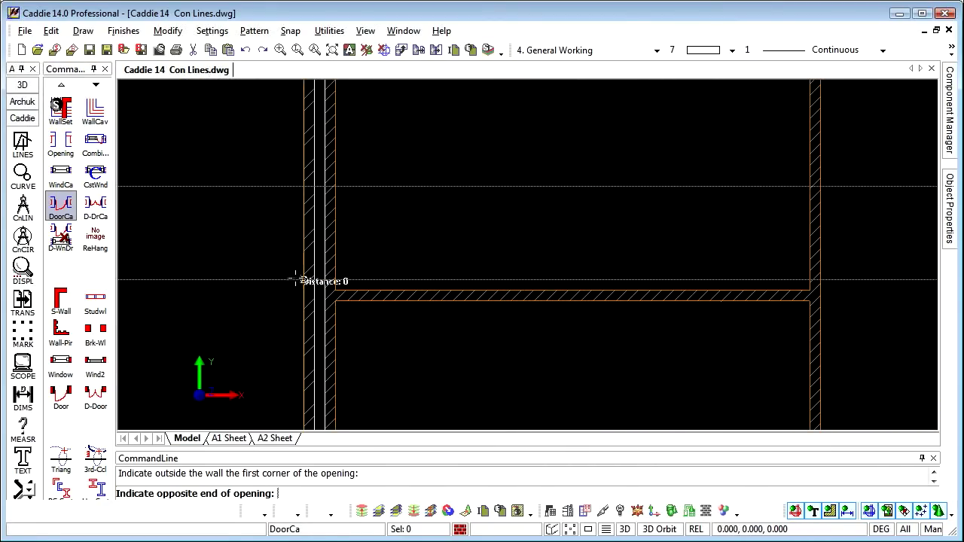
{"action": "left_click", "coordinate": [296, 192]}
{"action": "left_click", "coordinate": [346, 275]}
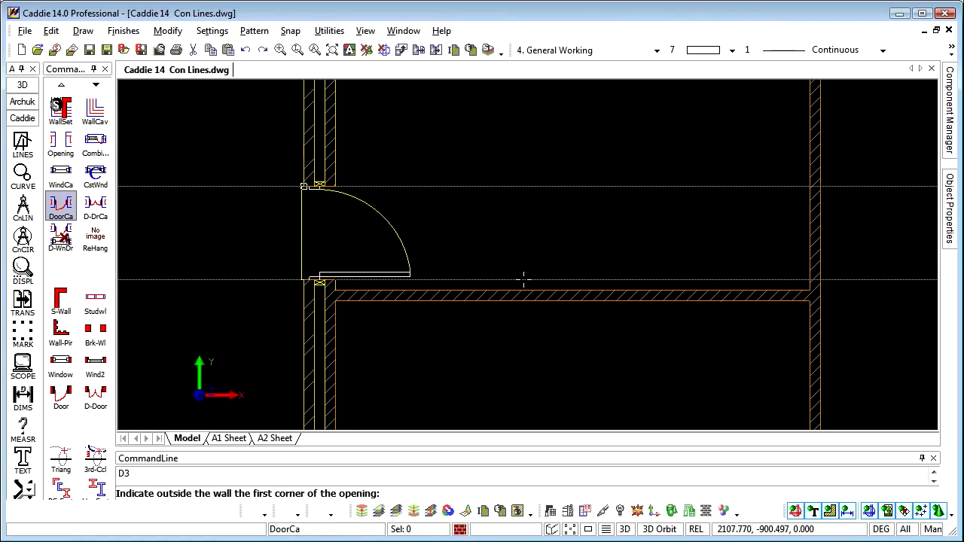
{"action": "key", "text": "Escape"}
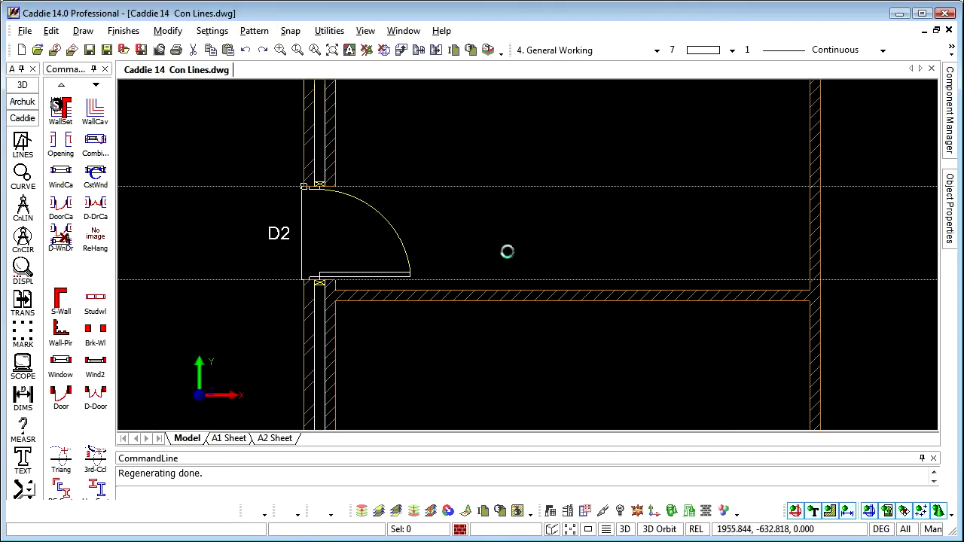
{"action": "scroll", "coordinate": [508, 250], "scroll_direction": "down", "scroll_amount": 1}
{"action": "scroll", "coordinate": [630, 334], "scroll_direction": "down", "scroll_amount": 1}
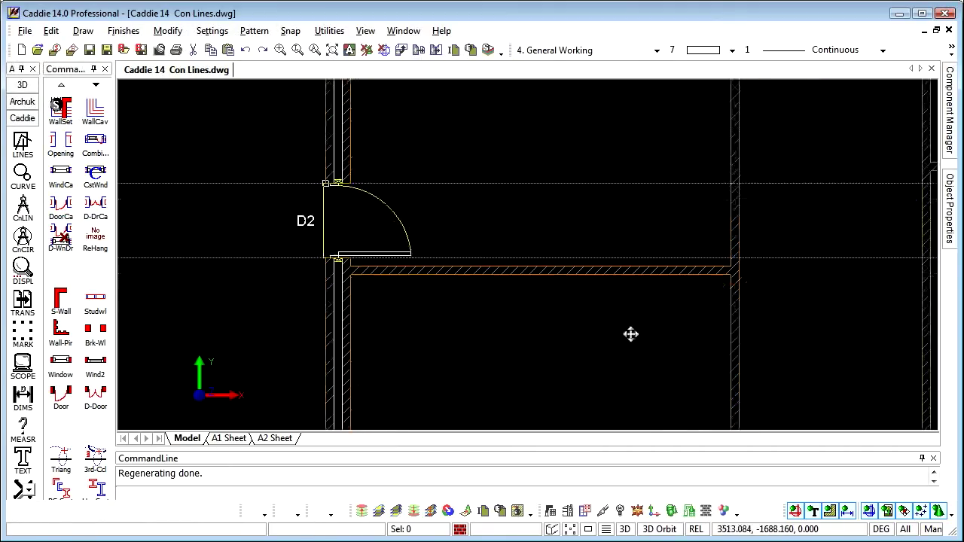
{"action": "middle_click_drag", "start_coordinate": [631, 334], "coordinate": [541, 266]}
{"action": "scroll", "coordinate": [580, 294], "scroll_direction": "down", "scroll_amount": 1}
{"action": "middle_click_drag", "start_coordinate": [605, 329], "coordinate": [541, 296]}
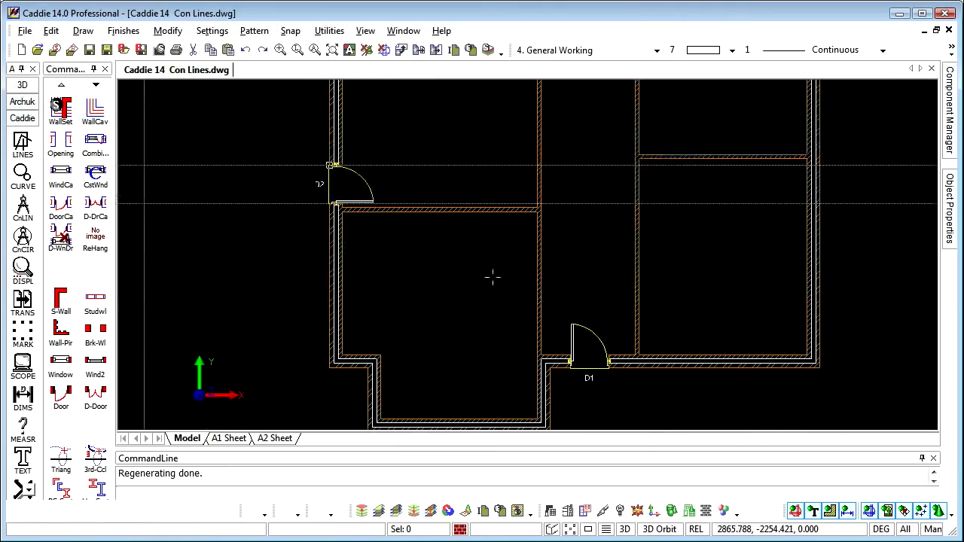
{"action": "mouse_move", "coordinate": [446, 248]}
{"action": "middle_mouse_down"}
{"action": "mouse_move", "coordinate": [437, 228]}
{"action": "mouse_move", "coordinate": [412, 248]}
{"action": "middle_mouse_up"}
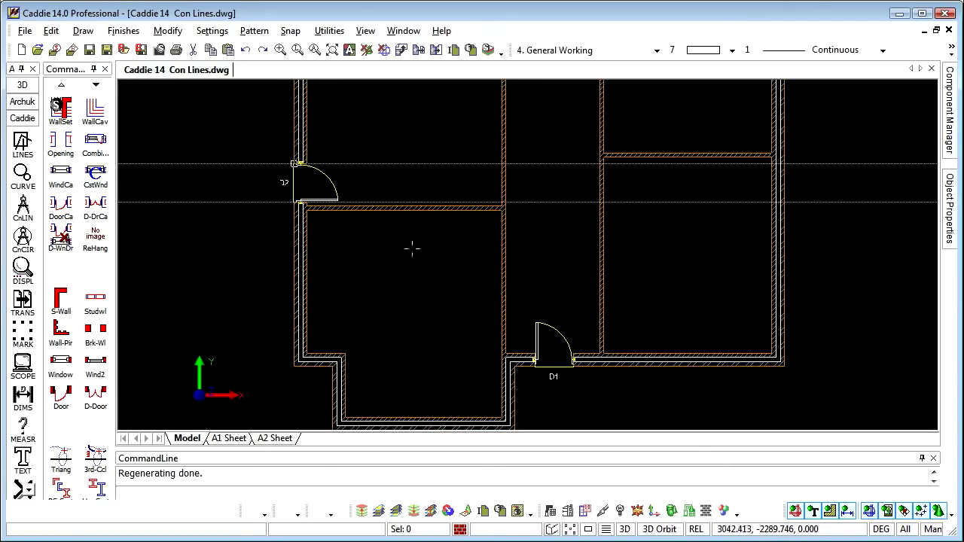
Inspect the object properties of door D1 in the horizontal outer wall beside the bay.
{"action": "right_click", "coordinate": [558, 335]}
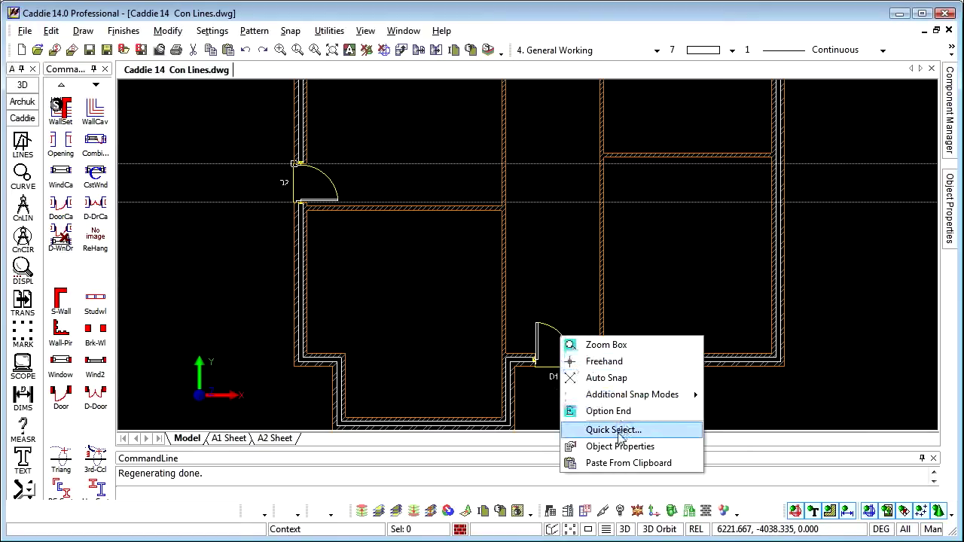
{"action": "left_click", "coordinate": [620, 447]}
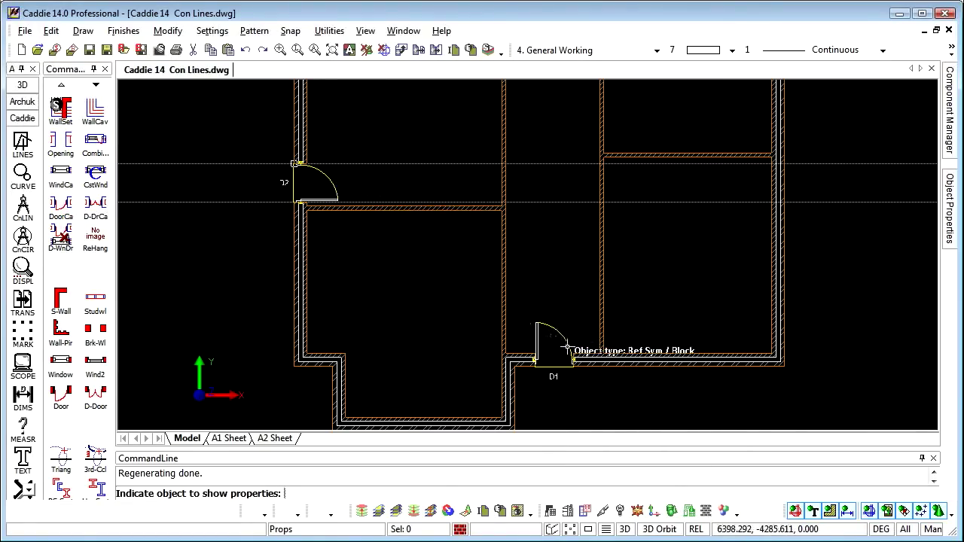
{"action": "left_click", "coordinate": [566, 345]}
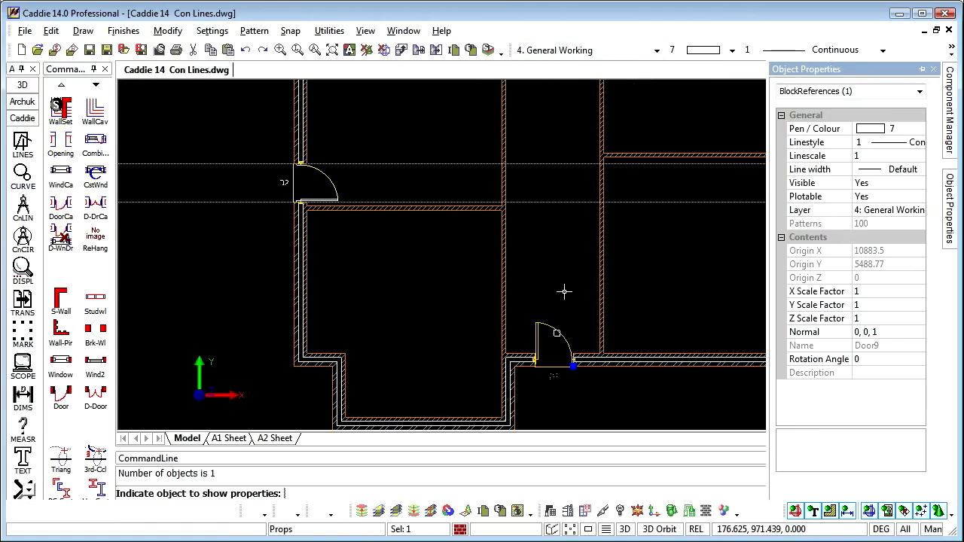
{"action": "key", "text": "Escape"}
Move door D1 200 to the left along its wall using its insertion grip at the right jamb.
{"action": "scroll", "coordinate": [566, 369], "scroll_direction": "up", "scroll_amount": 2}
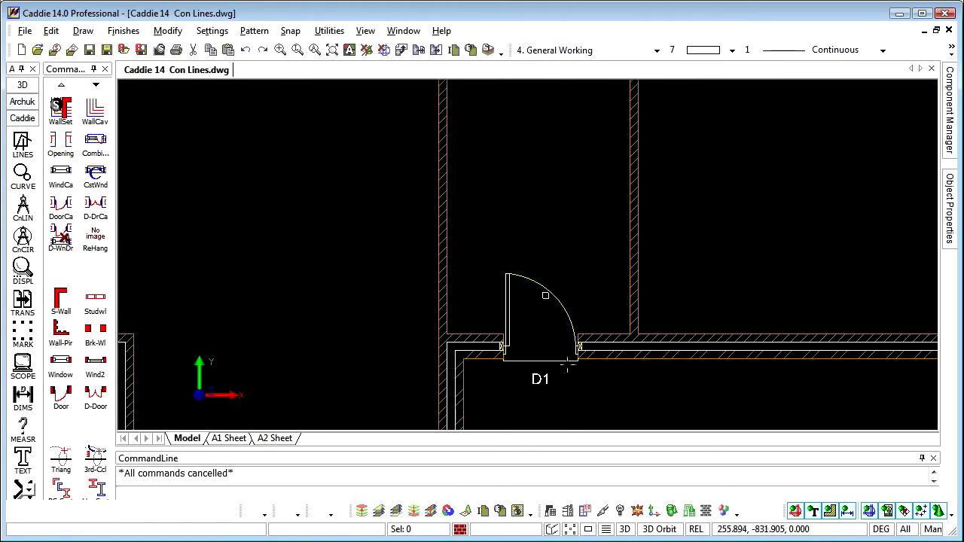
{"action": "scroll", "coordinate": [567, 367], "scroll_direction": "up", "scroll_amount": 2}
{"action": "scroll", "coordinate": [571, 237], "scroll_direction": "up", "scroll_amount": 1}
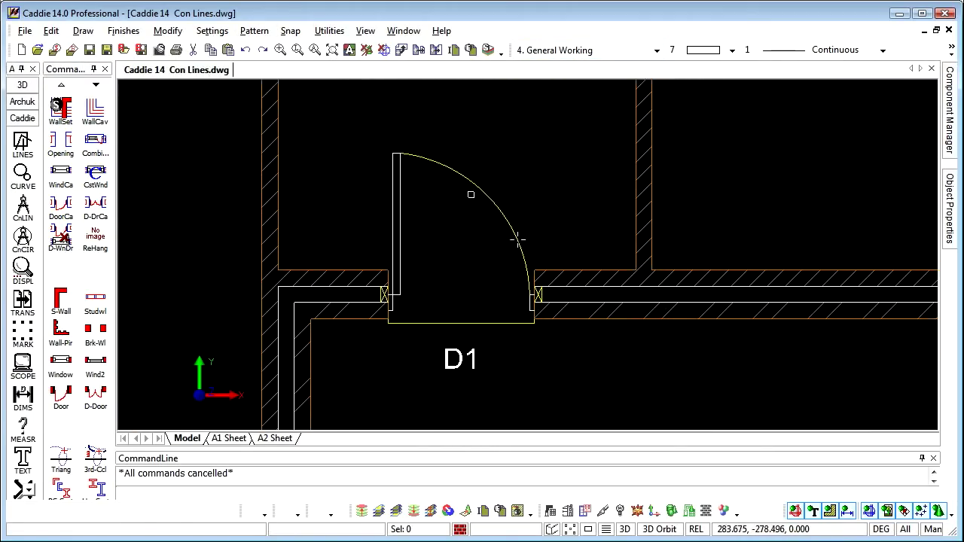
{"action": "left_click", "coordinate": [517, 240]}
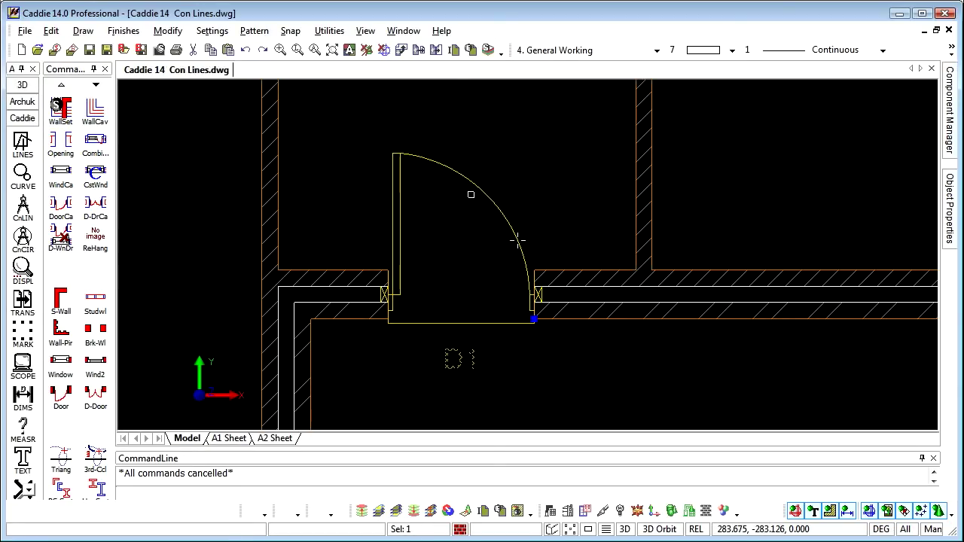
{"action": "left_click", "coordinate": [534, 319]}
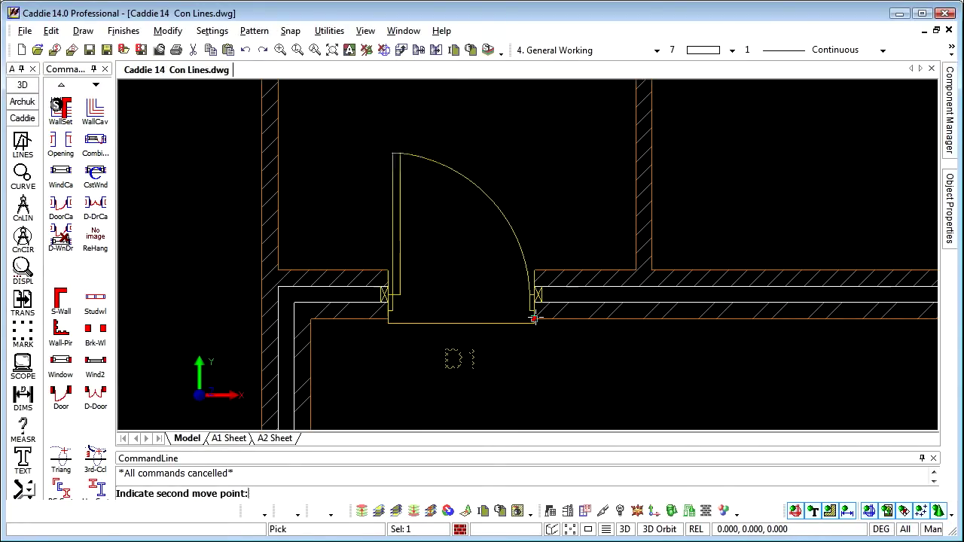
{"action": "type", "text": "200"}
{"action": "key", "text": "Return"}
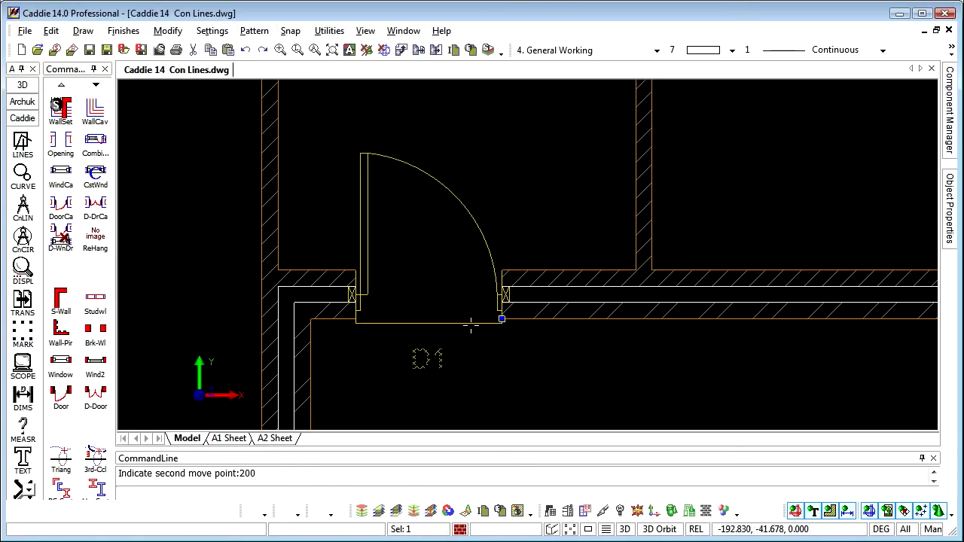
Move door D1 200 back to the right along the wall by the same grip and deselect it.
{"action": "left_click", "coordinate": [500, 318]}
{"action": "type", "text": "2"}
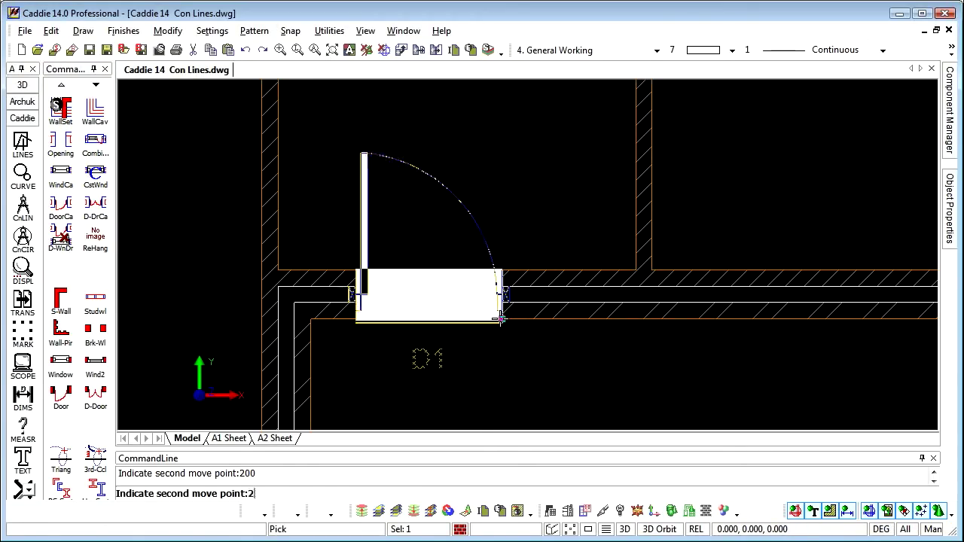
{"action": "type", "text": "00"}
{"action": "key", "text": "Return"}
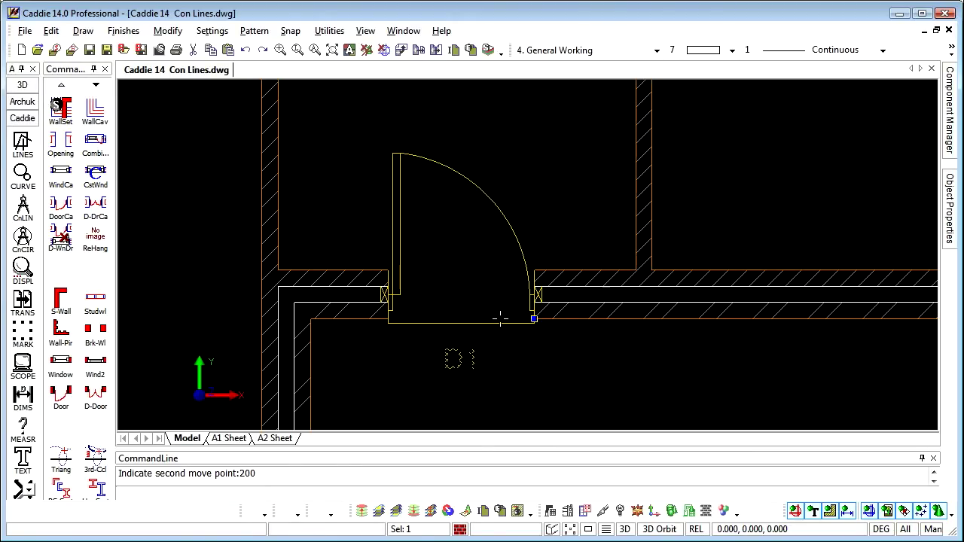
{"action": "key", "text": "Escape"}
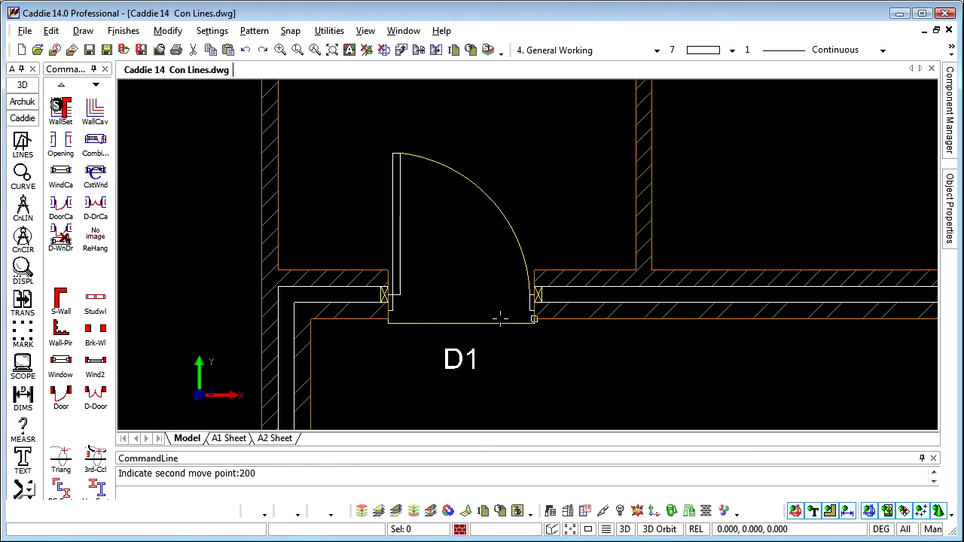
Start a cavity-wall window with mullions set by Maximum Spacing and reference W1, and accept the window settings.
{"action": "scroll", "coordinate": [500, 319], "scroll_direction": "down", "scroll_amount": 5}
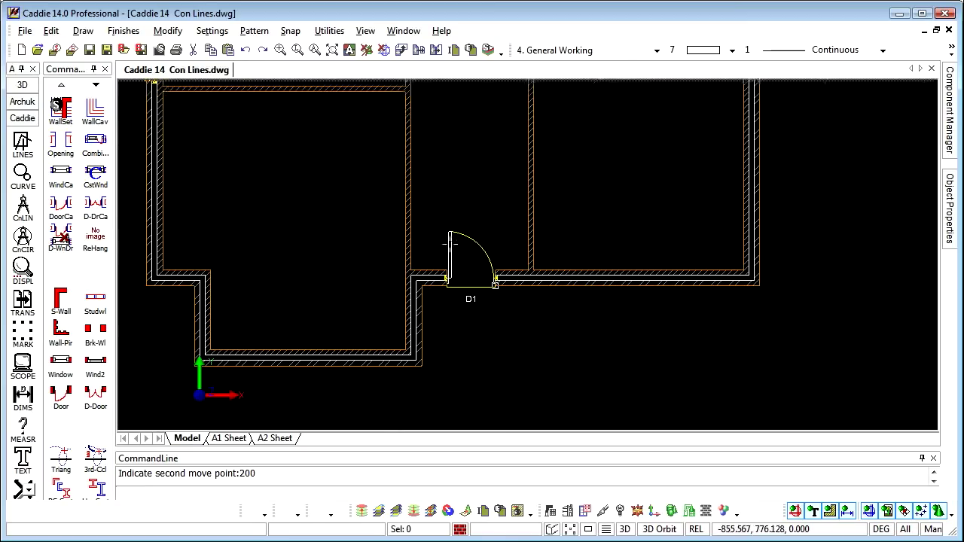
{"action": "mouse_move", "coordinate": [403, 248]}
{"action": "middle_mouse_down"}
{"action": "mouse_move", "coordinate": [436, 245]}
{"action": "mouse_move", "coordinate": [467, 308]}
{"action": "mouse_move", "coordinate": [508, 239]}
{"action": "middle_mouse_up"}
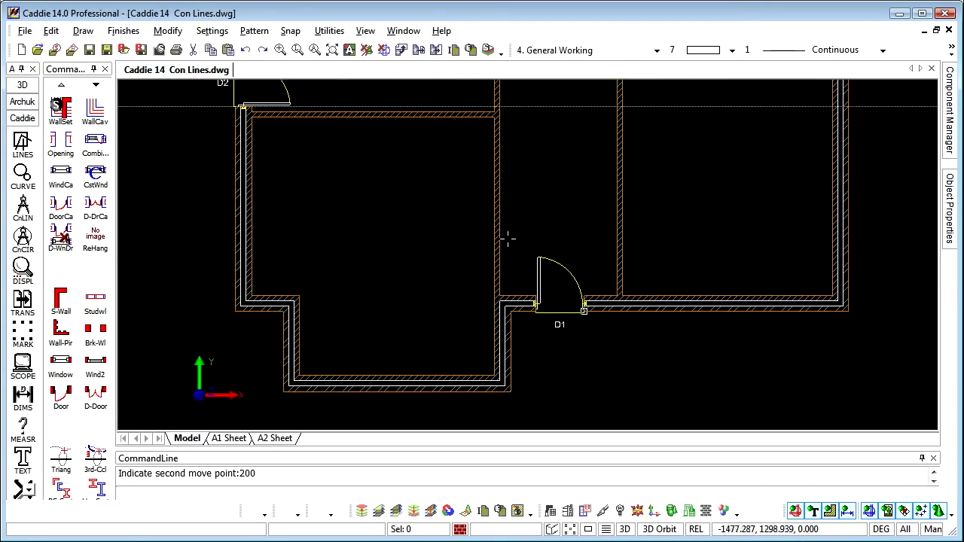
{"action": "left_click", "coordinate": [60, 178]}
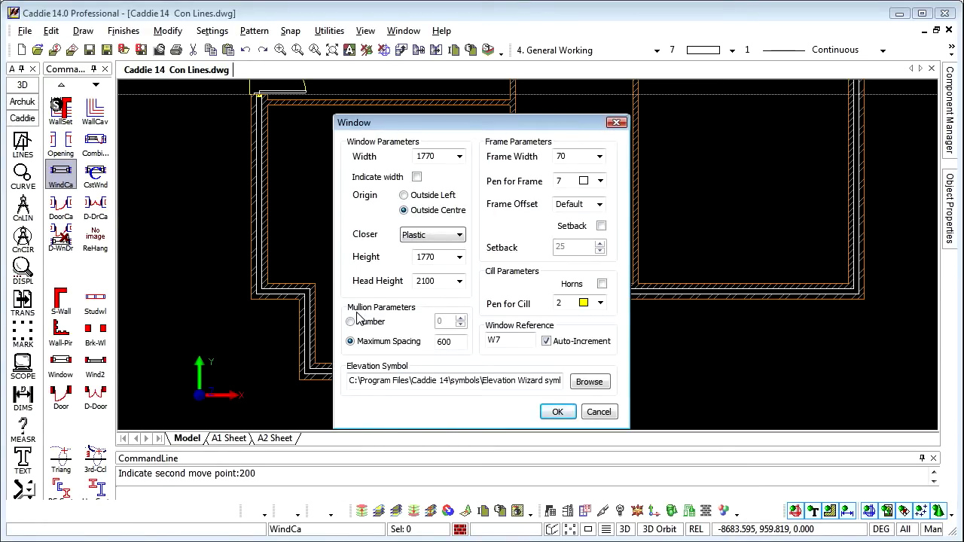
{"action": "left_click", "coordinate": [351, 322]}
{"action": "left_click", "coordinate": [351, 342]}
{"action": "left_click", "coordinate": [510, 341]}
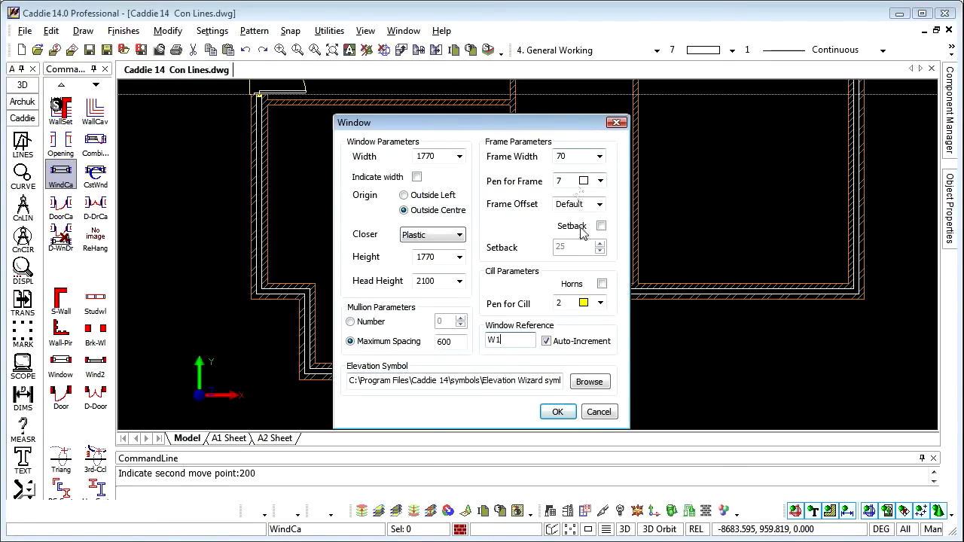
{"action": "left_click", "coordinate": [557, 412]}
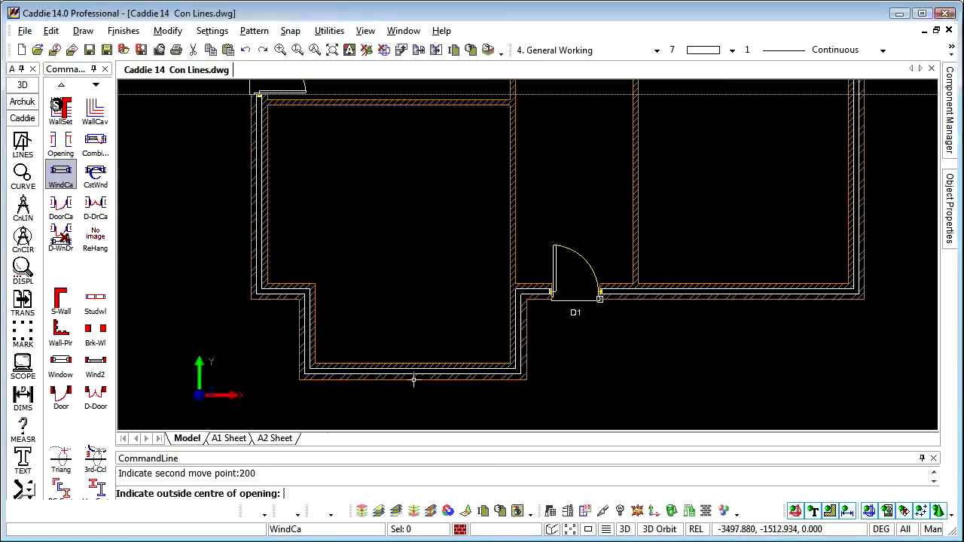
Place the window at the midpoint of the bay's front outer wall using Auto Snap, with the placement direction along the wall.
{"action": "middle_click_drag", "start_coordinate": [414, 380], "coordinate": [469, 265]}
{"action": "scroll", "coordinate": [465, 267], "scroll_direction": "up", "scroll_amount": 2}
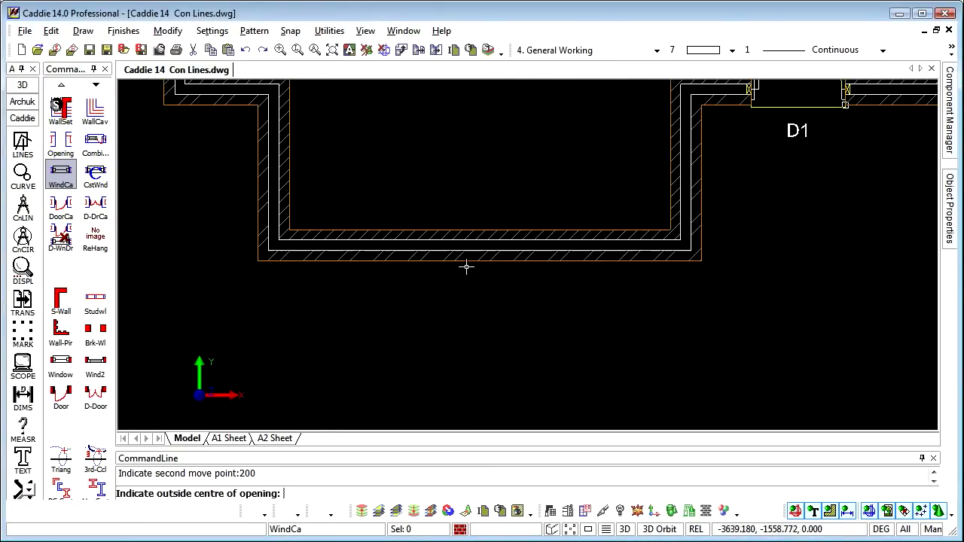
{"action": "right_click", "coordinate": [508, 317]}
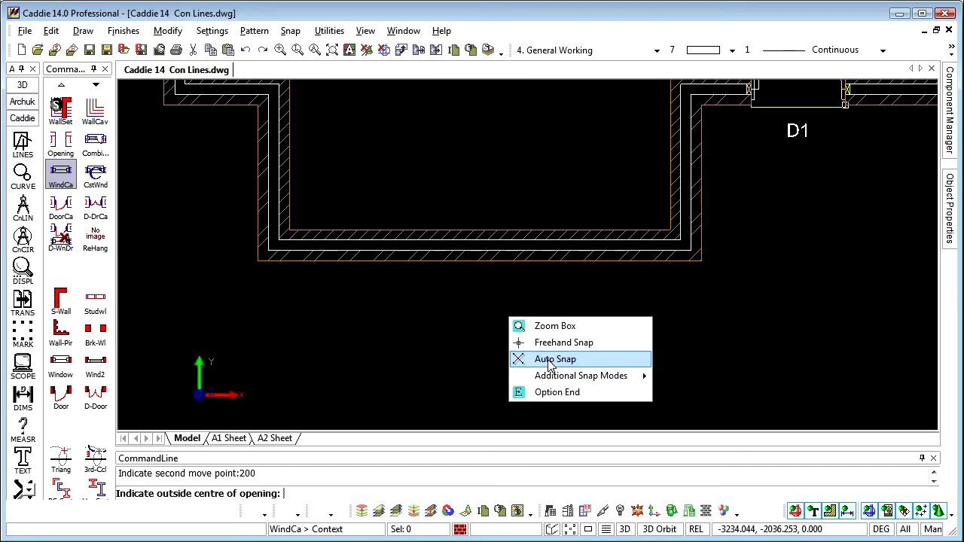
{"action": "left_click", "coordinate": [554, 360]}
{"action": "left_click", "coordinate": [467, 277]}
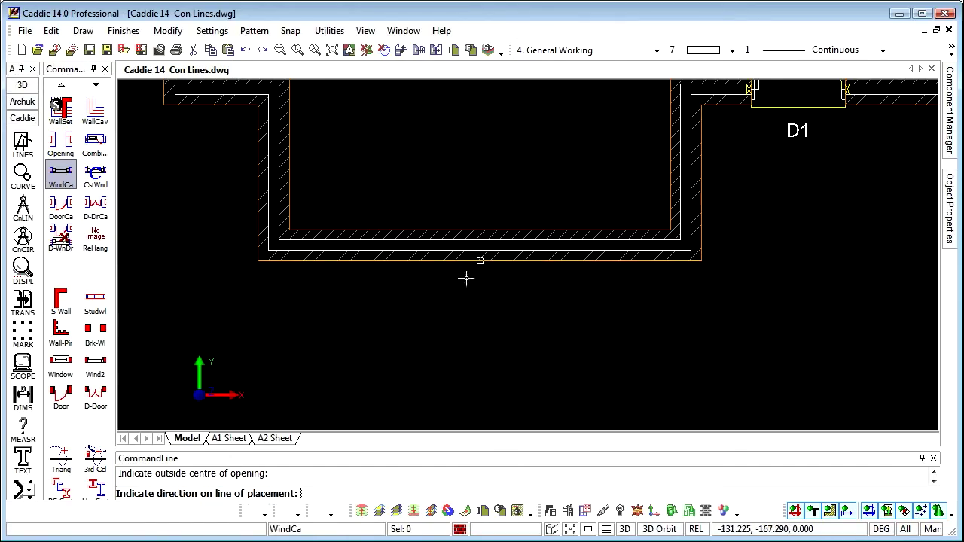
{"action": "left_click", "coordinate": [376, 269]}
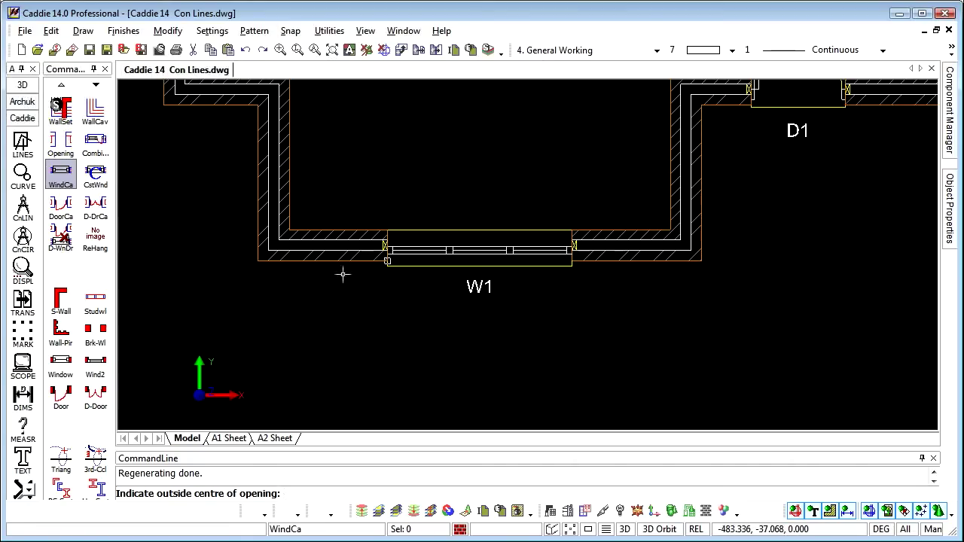
Reopen the cavity-wall window settings and move the dialog clear of window W1.
{"action": "left_click", "coordinate": [60, 173]}
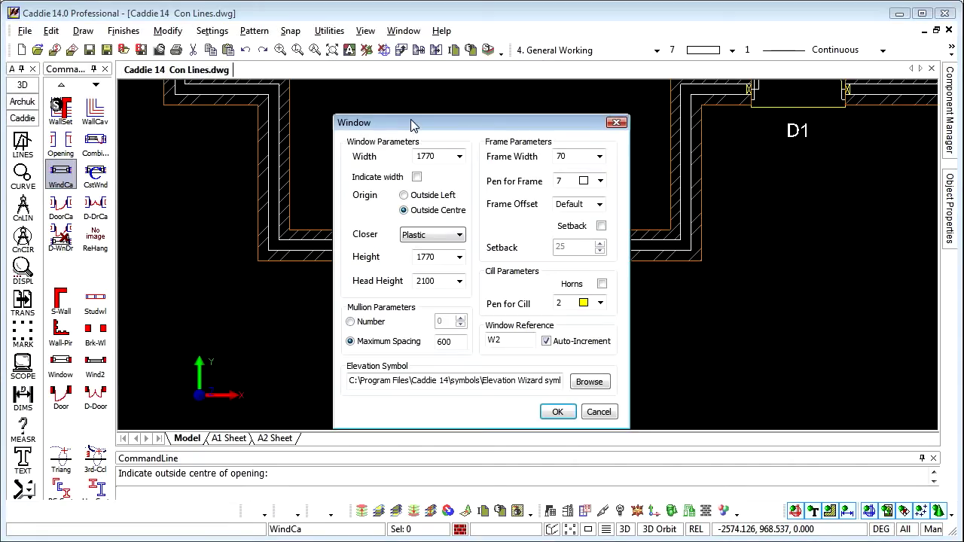
{"action": "left_click_drag", "start_coordinate": [413, 125], "coordinate": [699, 99]}
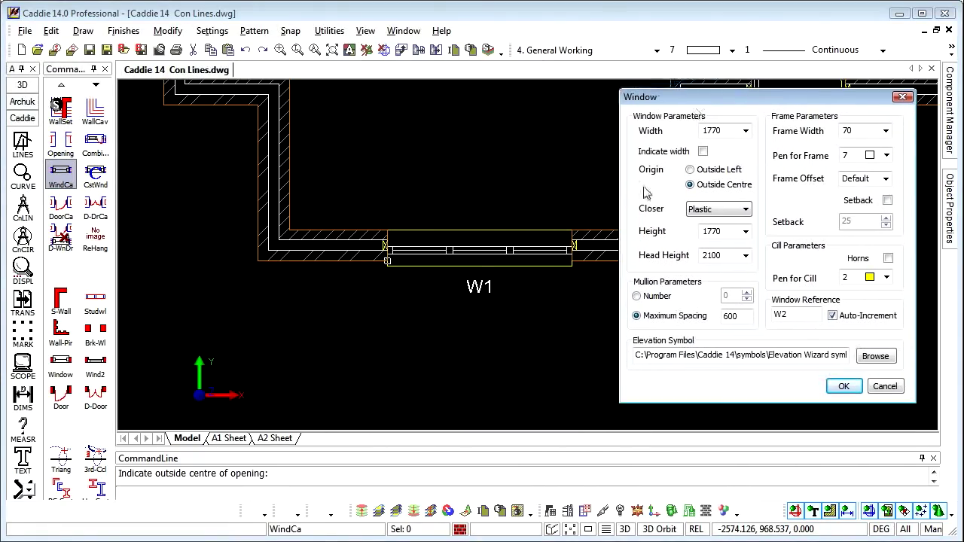